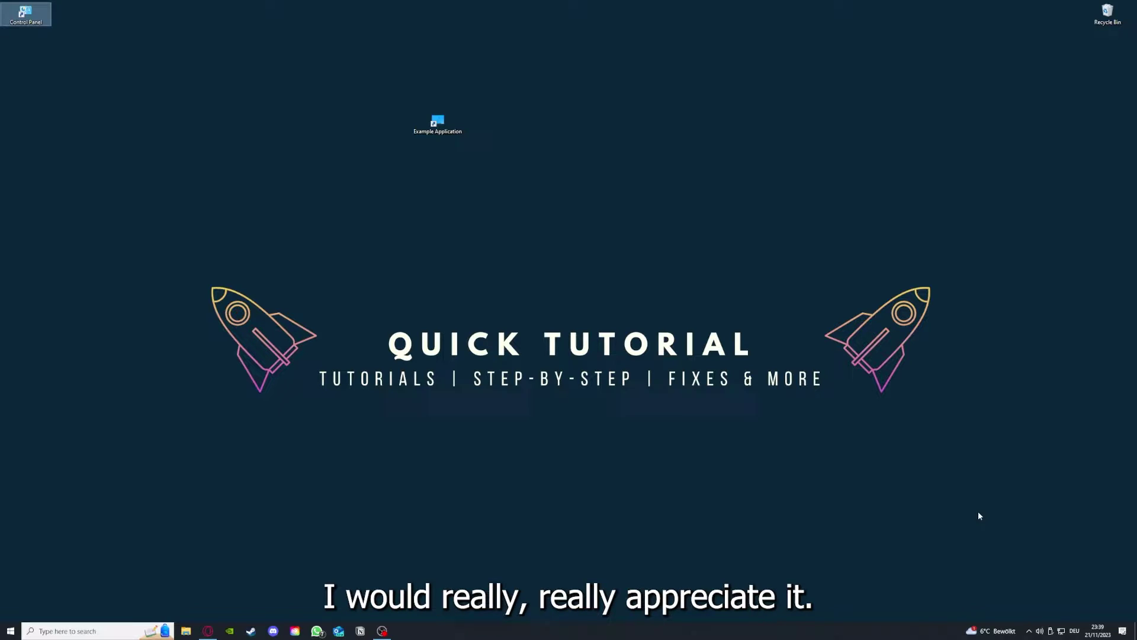
# - Clear the desktop selection, launch the Example Application shortcut, and close the Desktop folder window
pyautogui.click(807, 424)
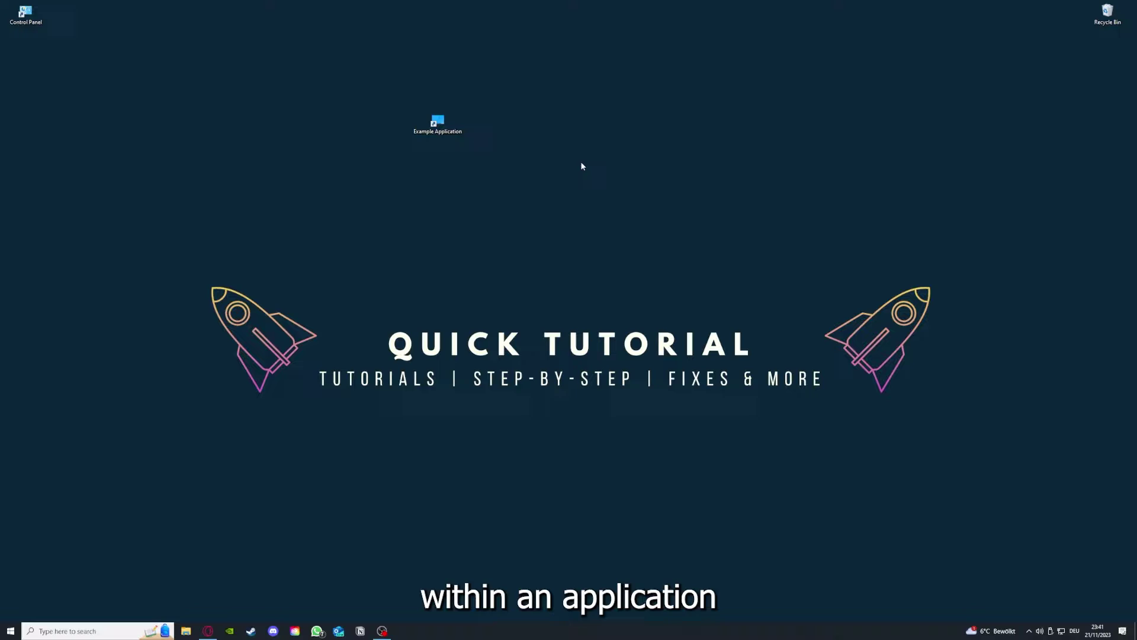
pyautogui.moveTo(150, 221); pyautogui.dragTo(961, 474)
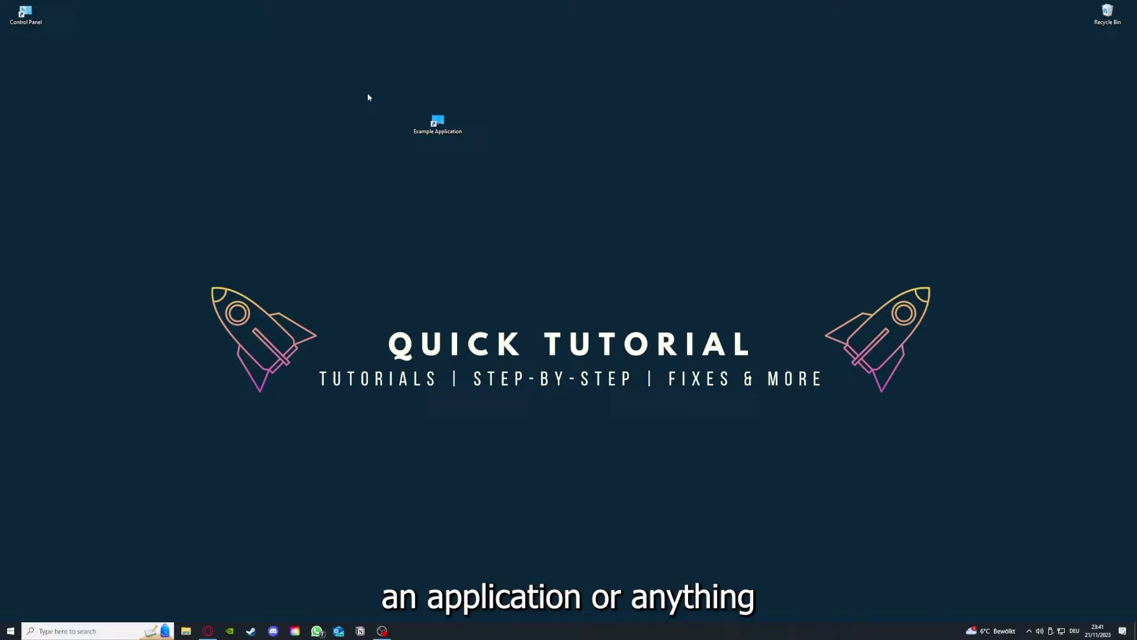
pyautogui.moveTo(149, 221); pyautogui.dragTo(960, 478)
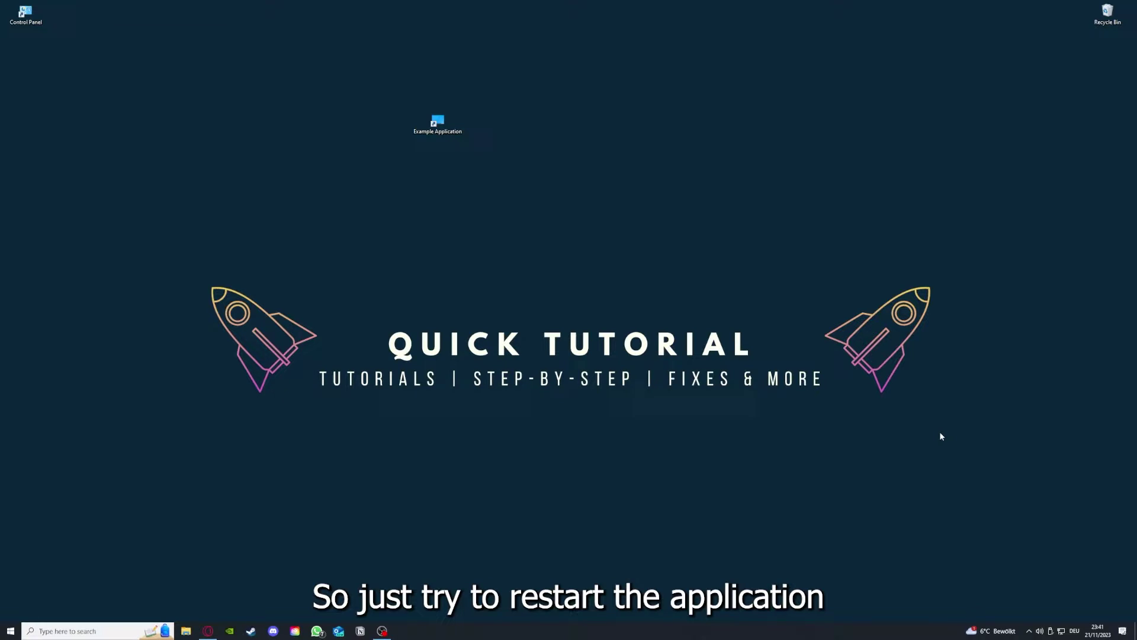
pyautogui.doubleClick(438, 123)
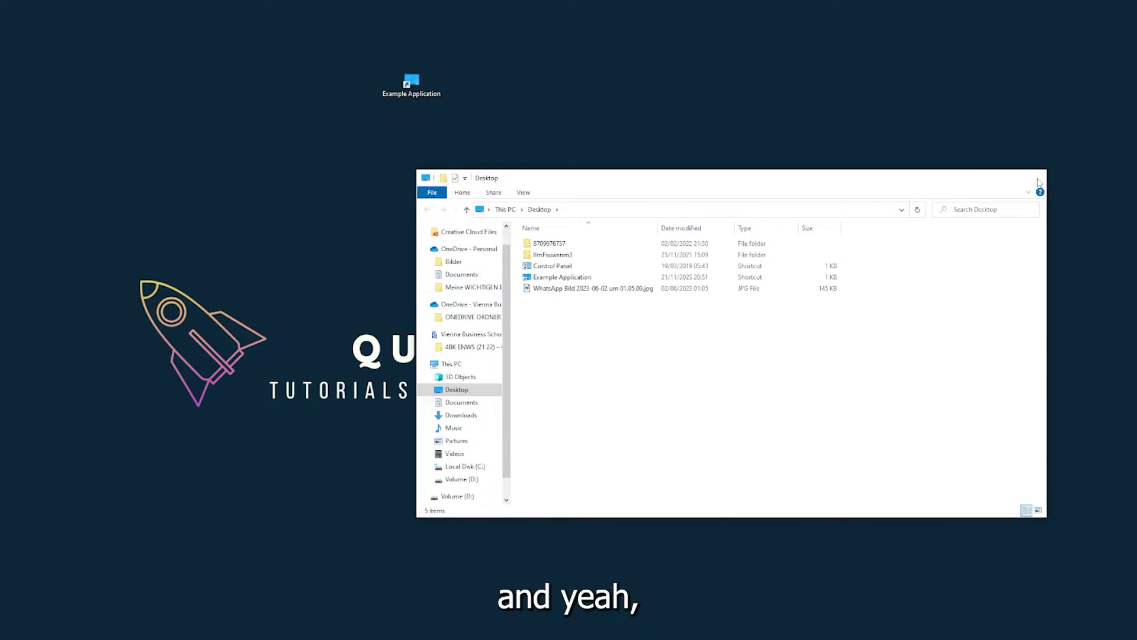
pyautogui.click(1036, 181)
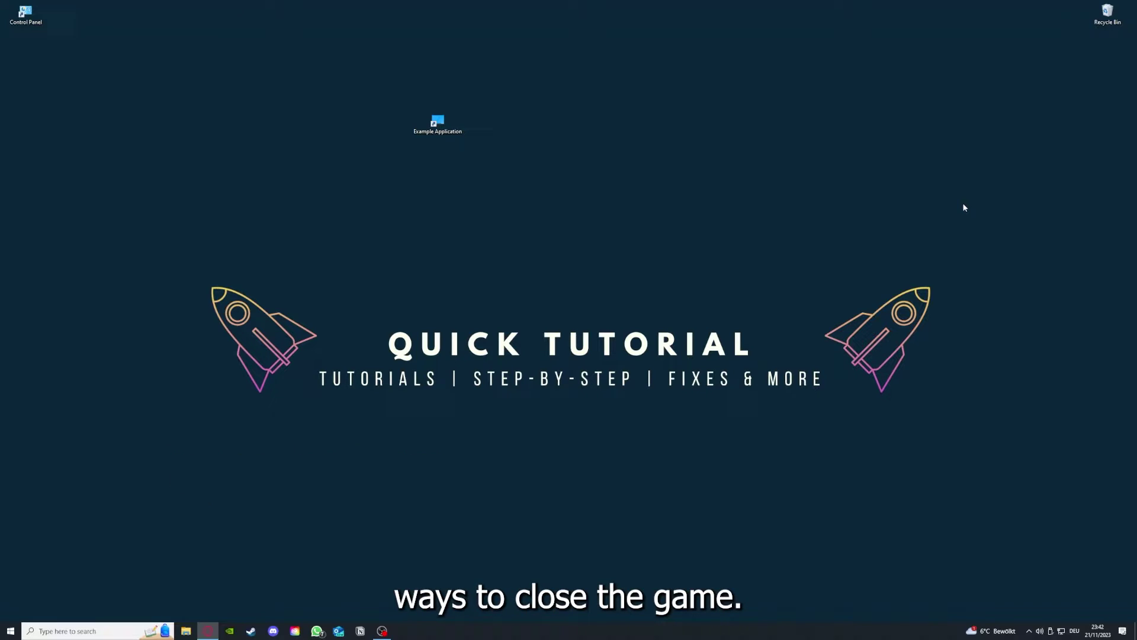
# - Open Task Manager from the taskbar and end the Task Manager task
pyautogui.rightClick(427, 632)
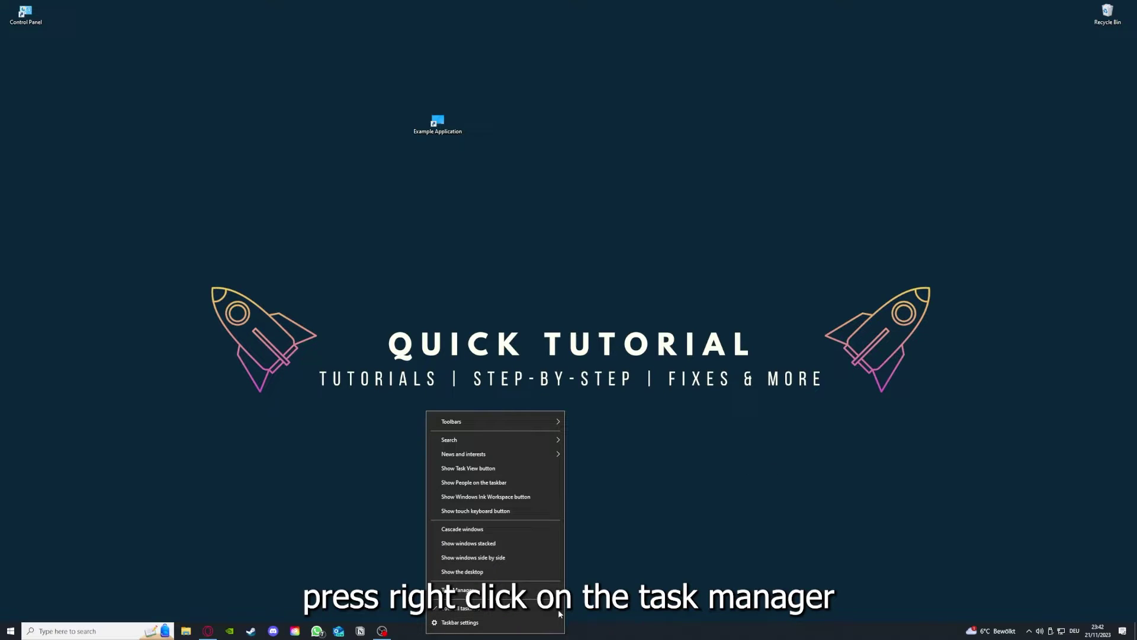
pyautogui.click(509, 596)
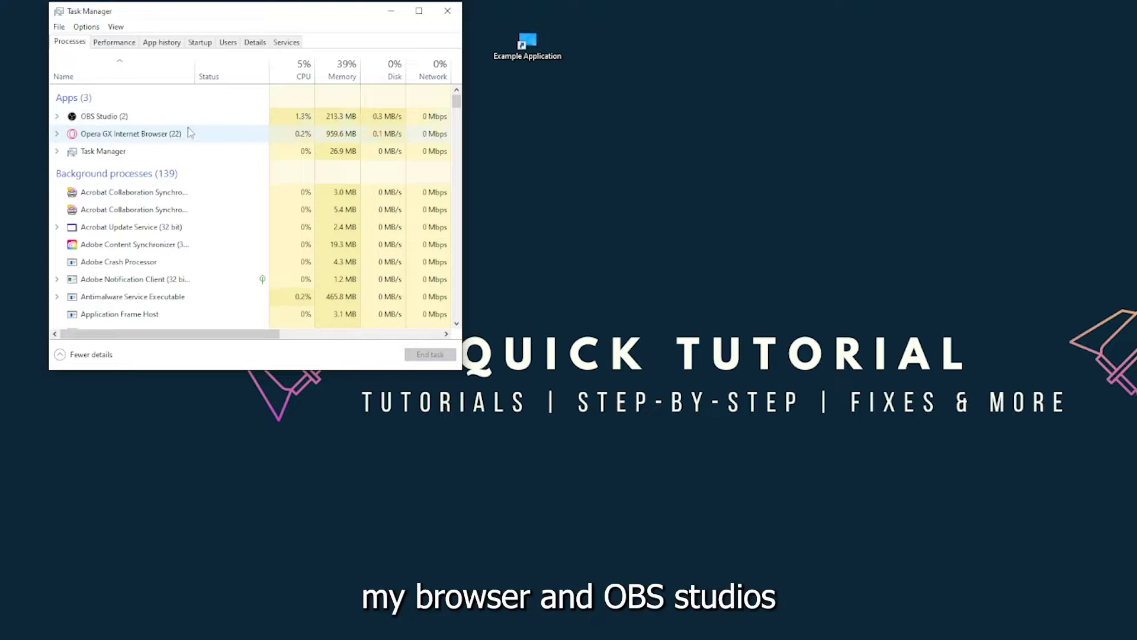
pyautogui.click(212, 152)
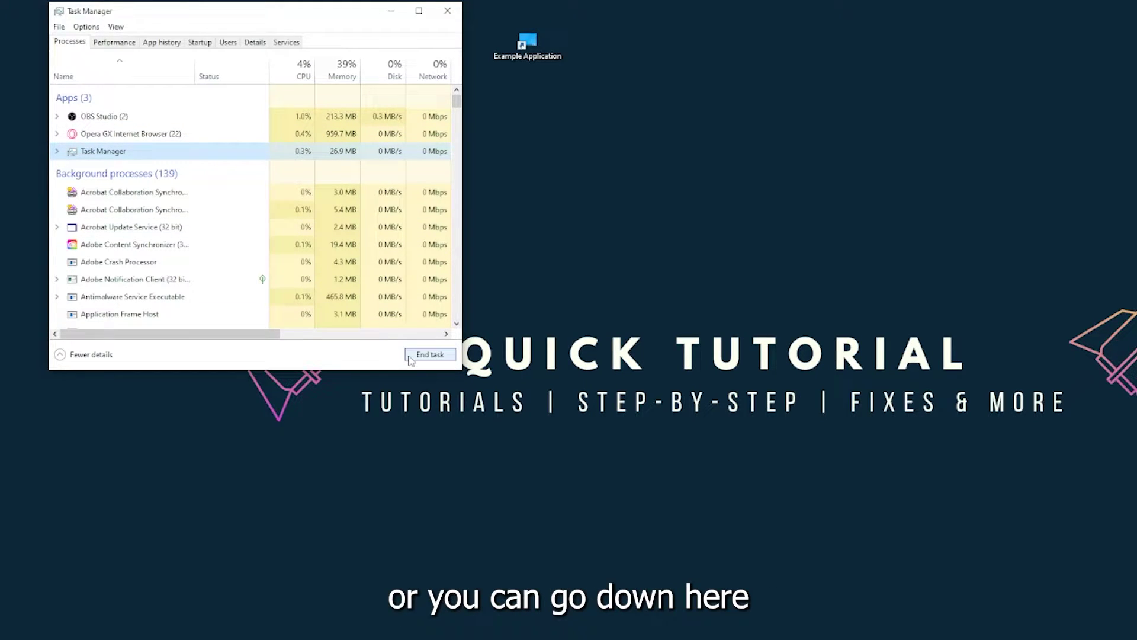
pyautogui.click(429, 355)
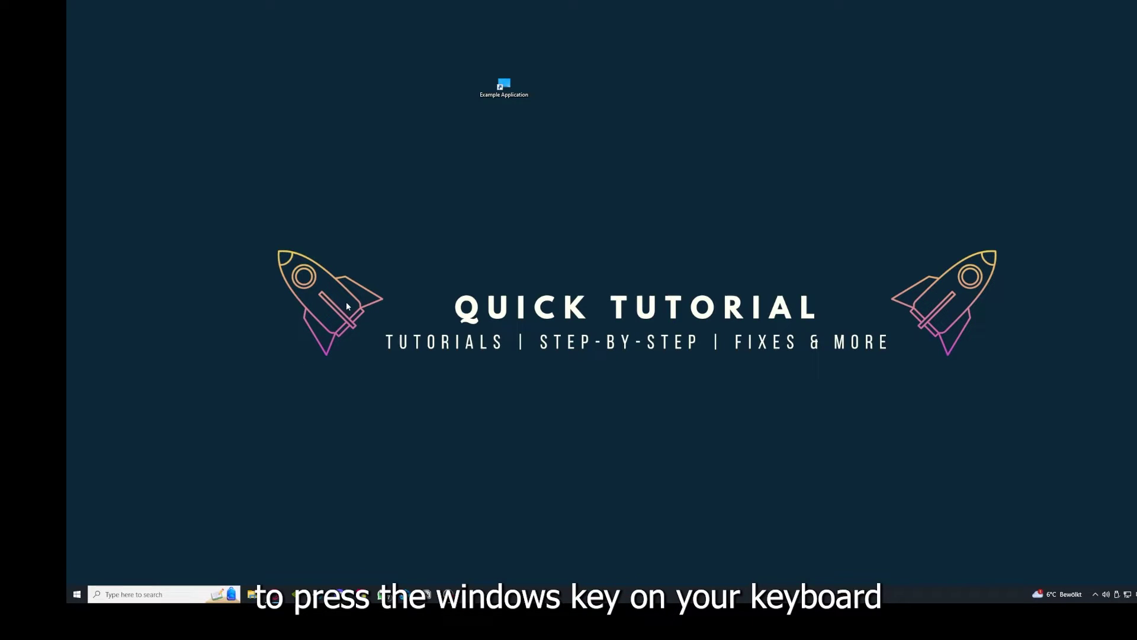
pyautogui.press('super')
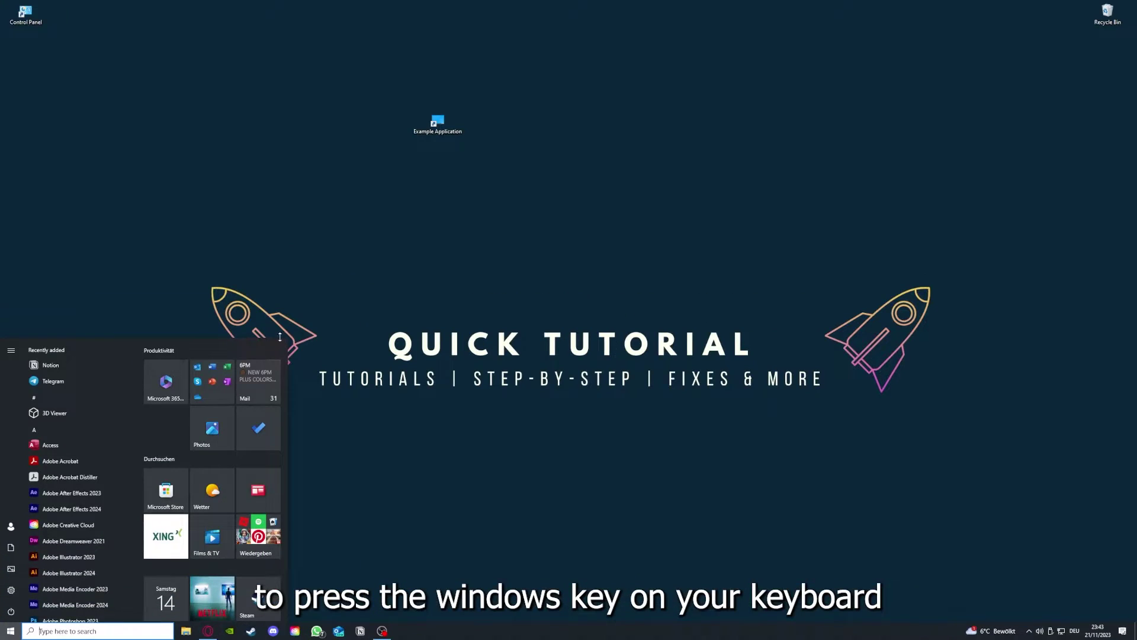
pyautogui.press('super')
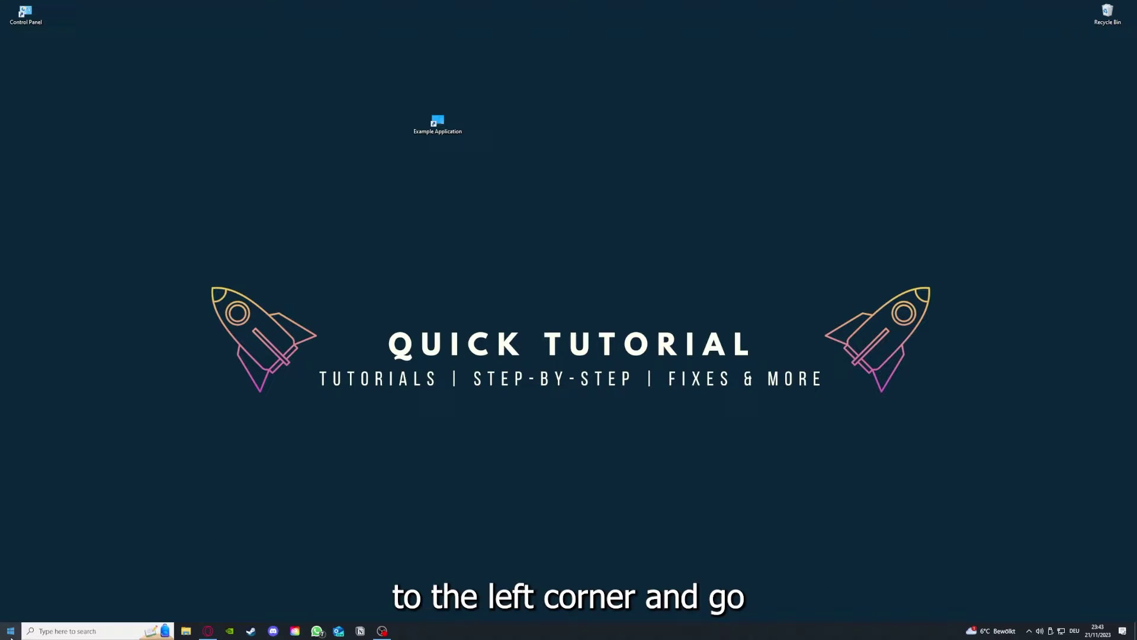
pyautogui.click(13, 625)
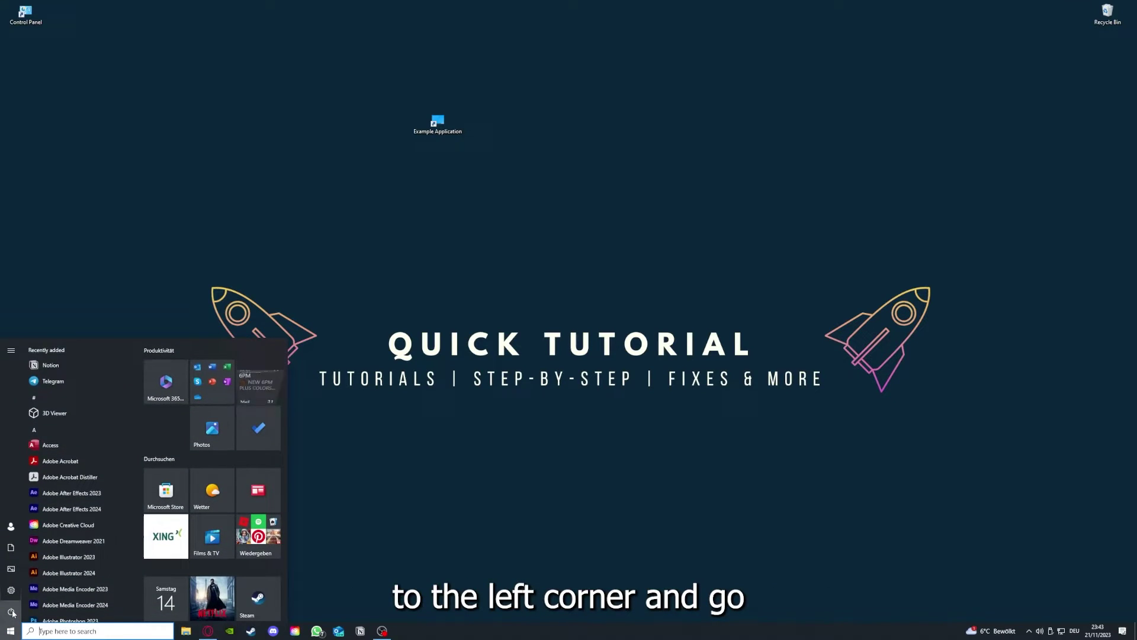
pyautogui.moveTo(12, 613)
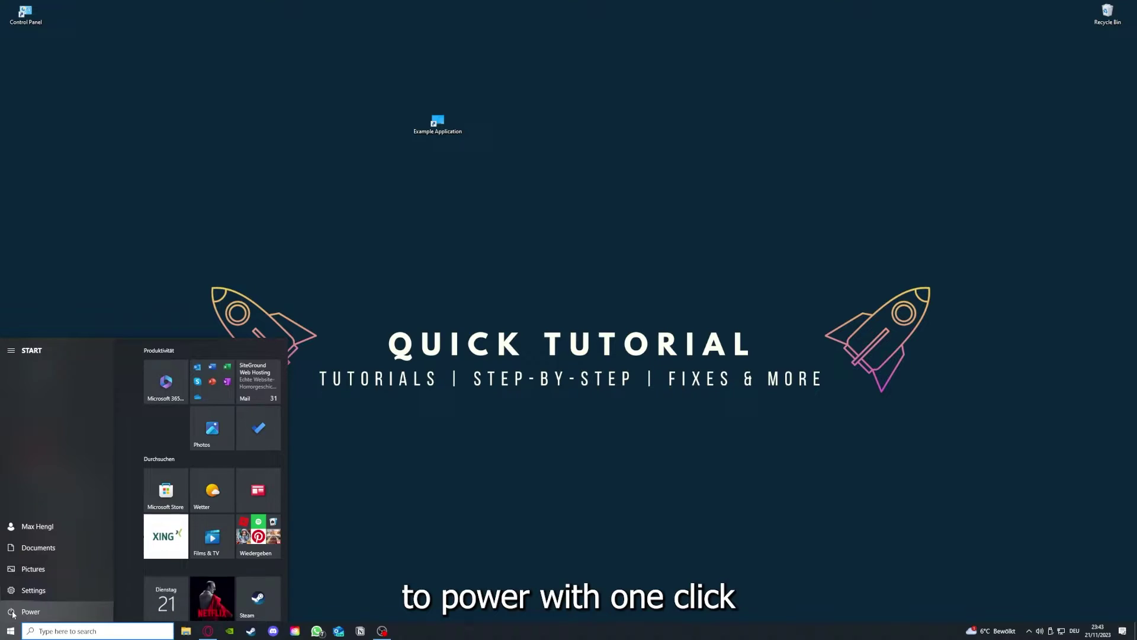
pyautogui.click(13, 613)
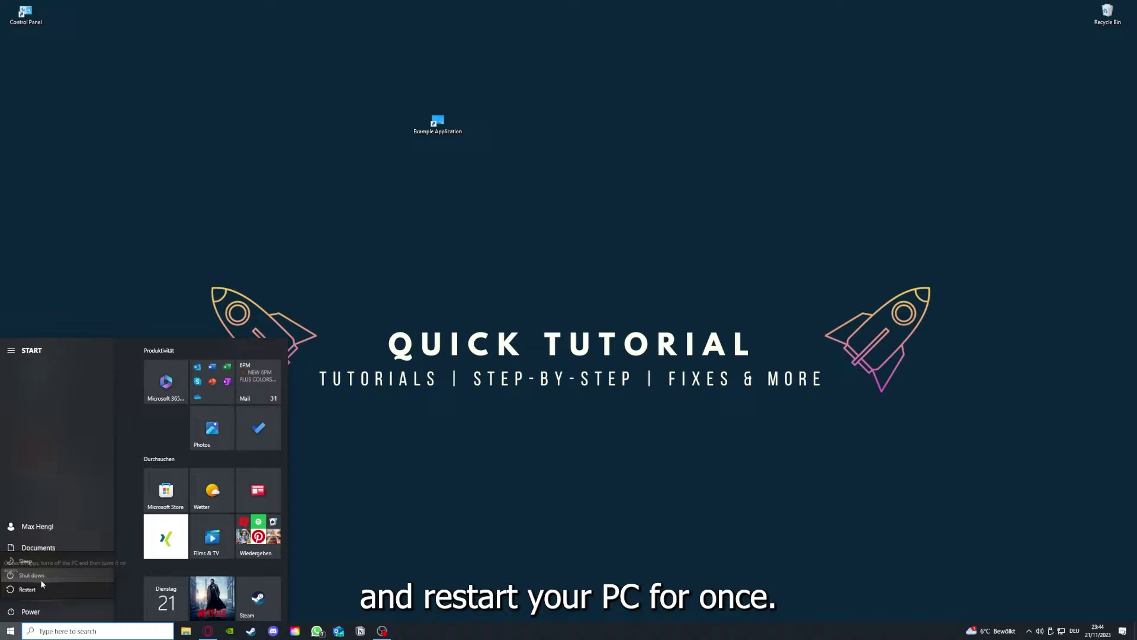
pyautogui.click(448, 455)
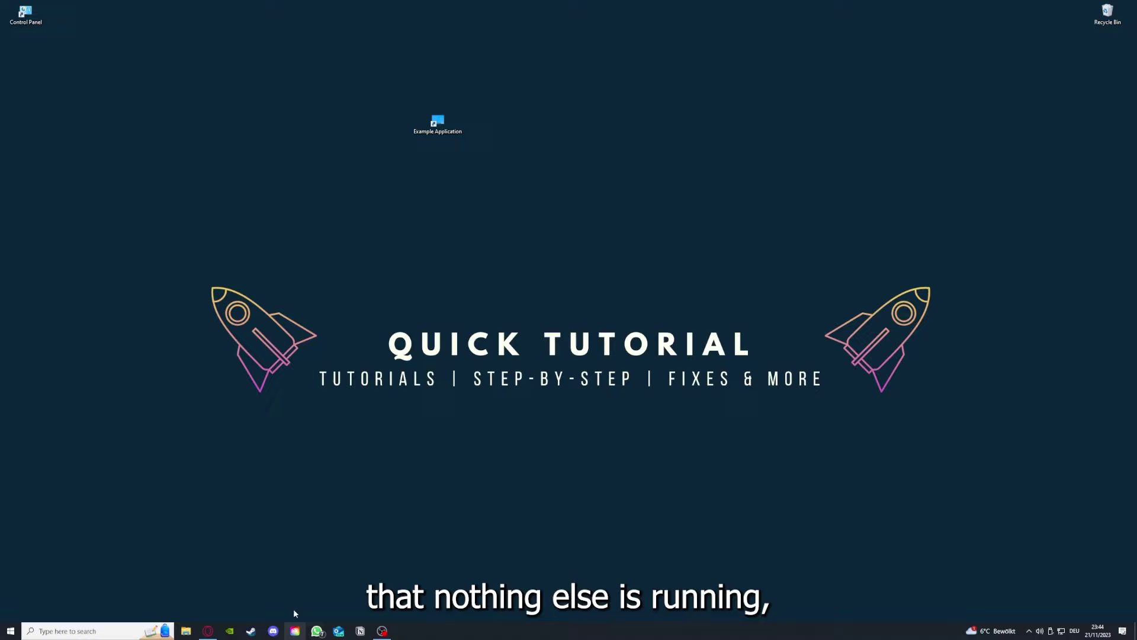
# - Show Task Manager's Startup apps list and maximize the window
pyautogui.rightClick(440, 630)
pyautogui.click(474, 590)
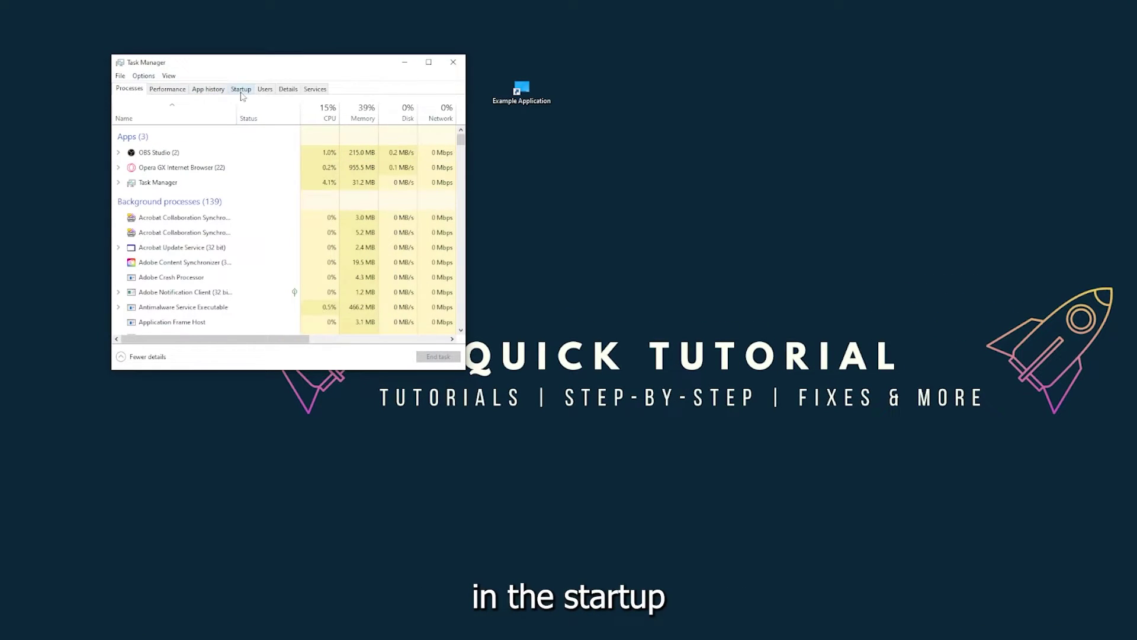
pyautogui.click(241, 89)
pyautogui.scroll(-3, 237, 189)
pyautogui.scroll(3, 237, 248)
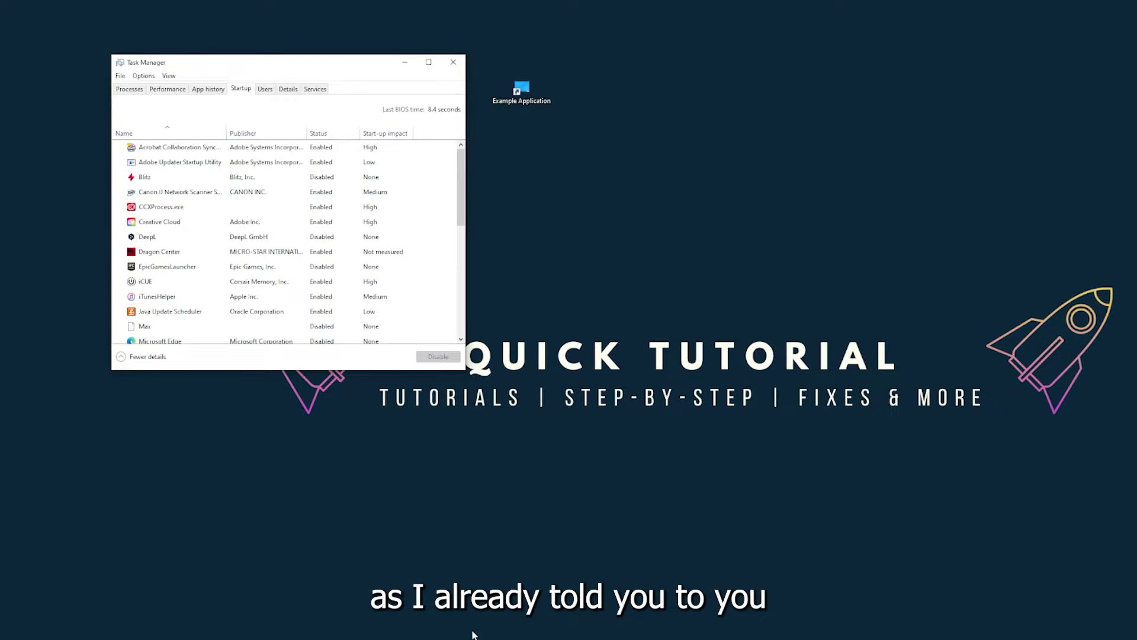
pyautogui.rightClick(453, 631)
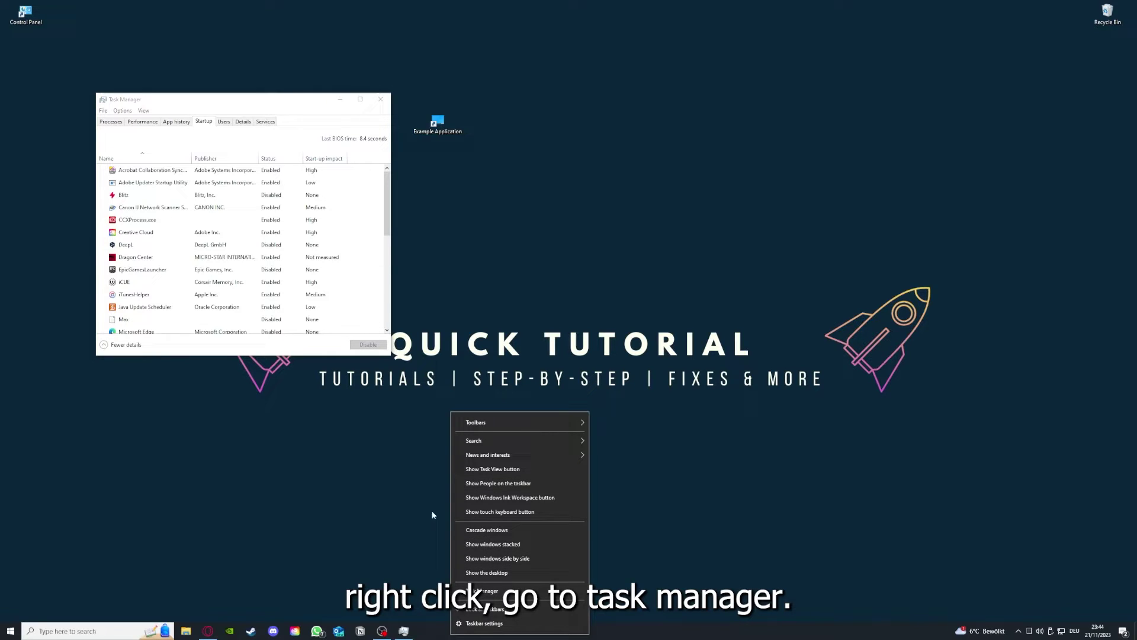
pyautogui.click(269, 134)
pyautogui.doubleClick(268, 99)
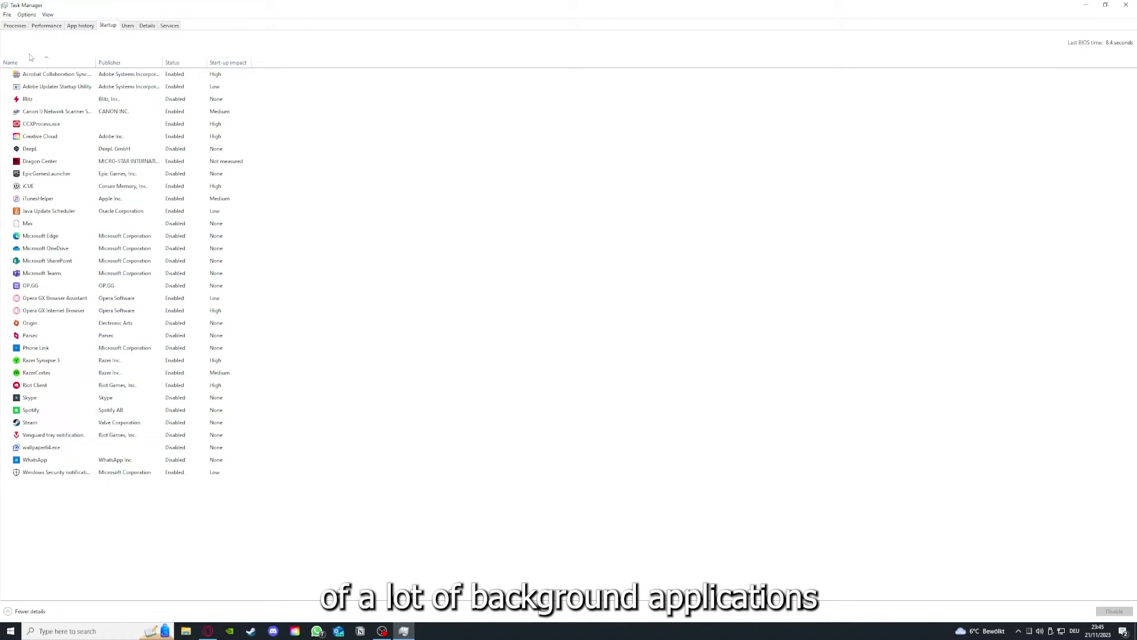
# - Inspect the OneDrive, SharePoint, Phone Link and iTunesHelper startup entries without disabling any
pyautogui.rightClick(185, 75)
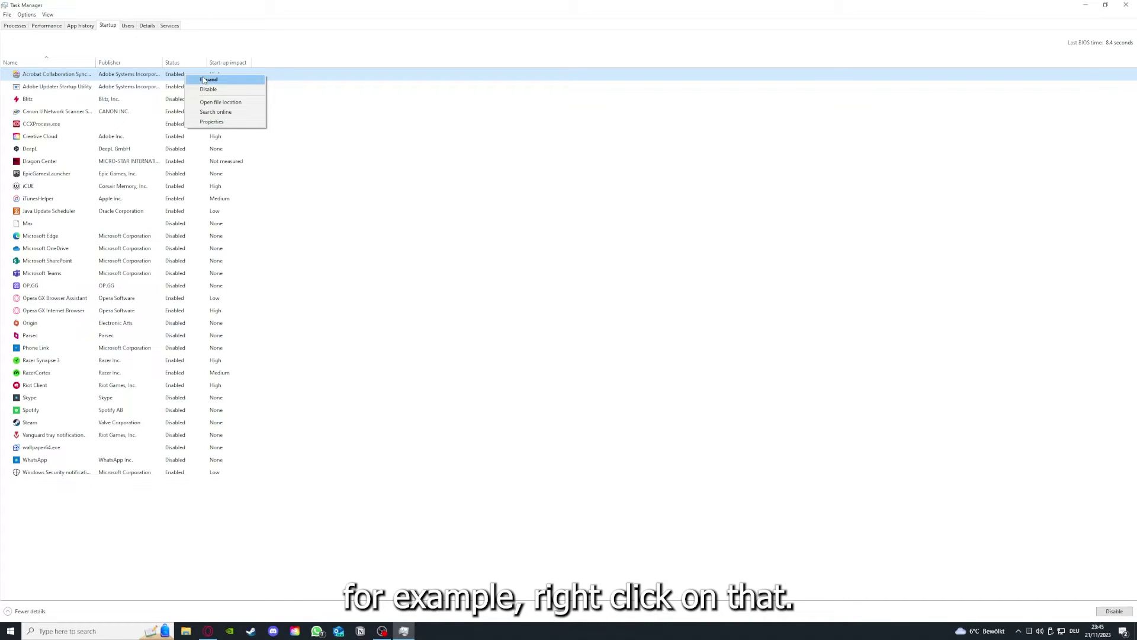
pyautogui.click(398, 124)
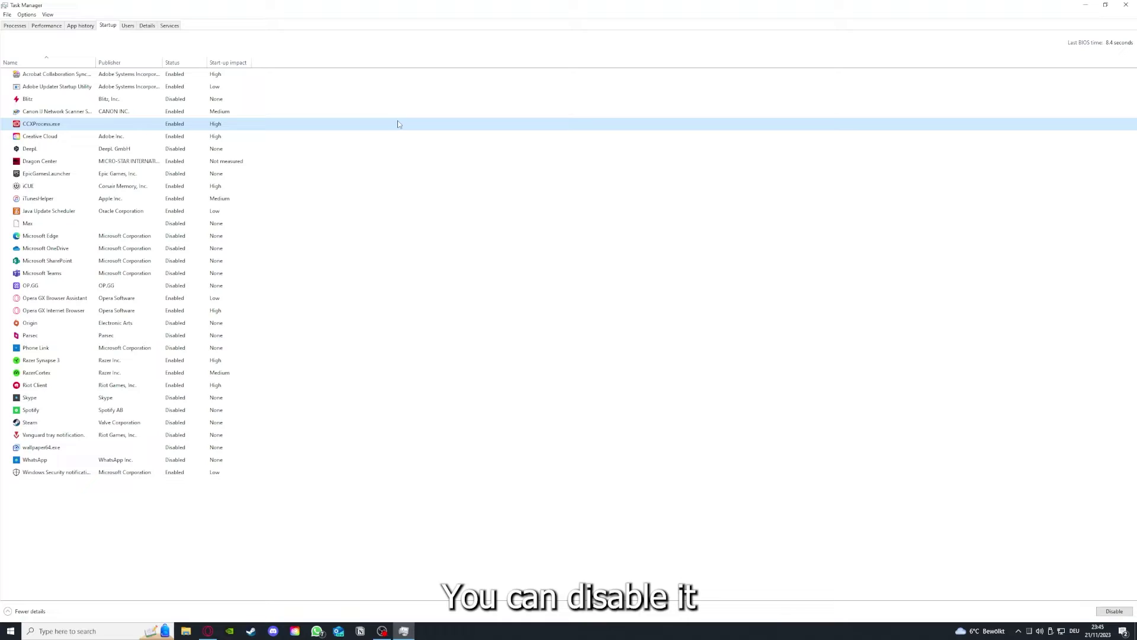
pyautogui.click(594, 249)
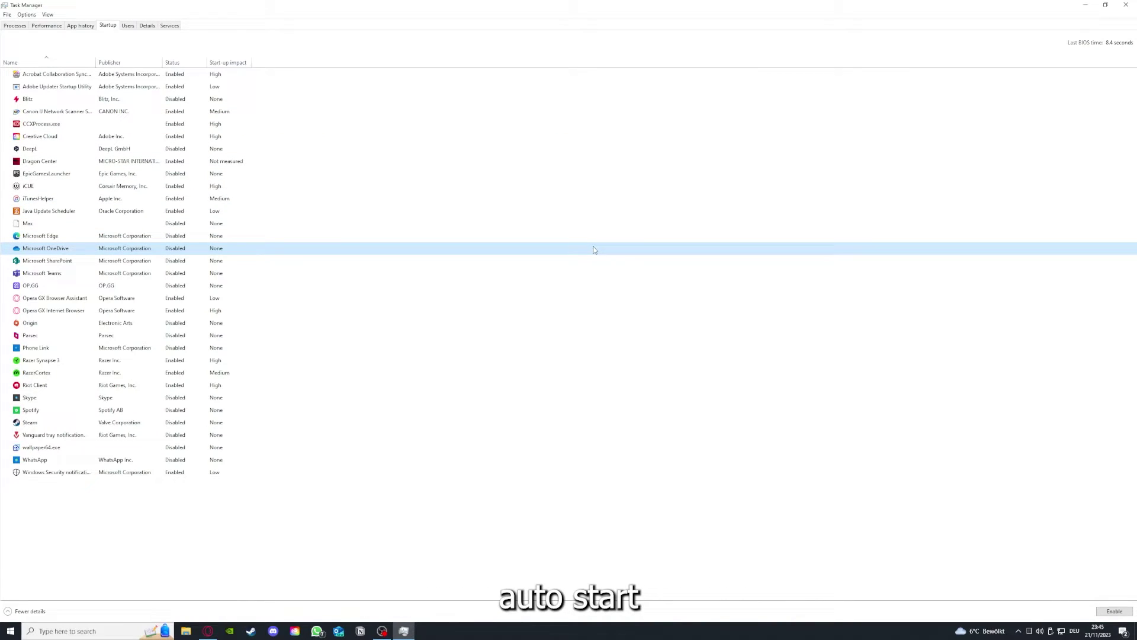
pyautogui.click(71, 76)
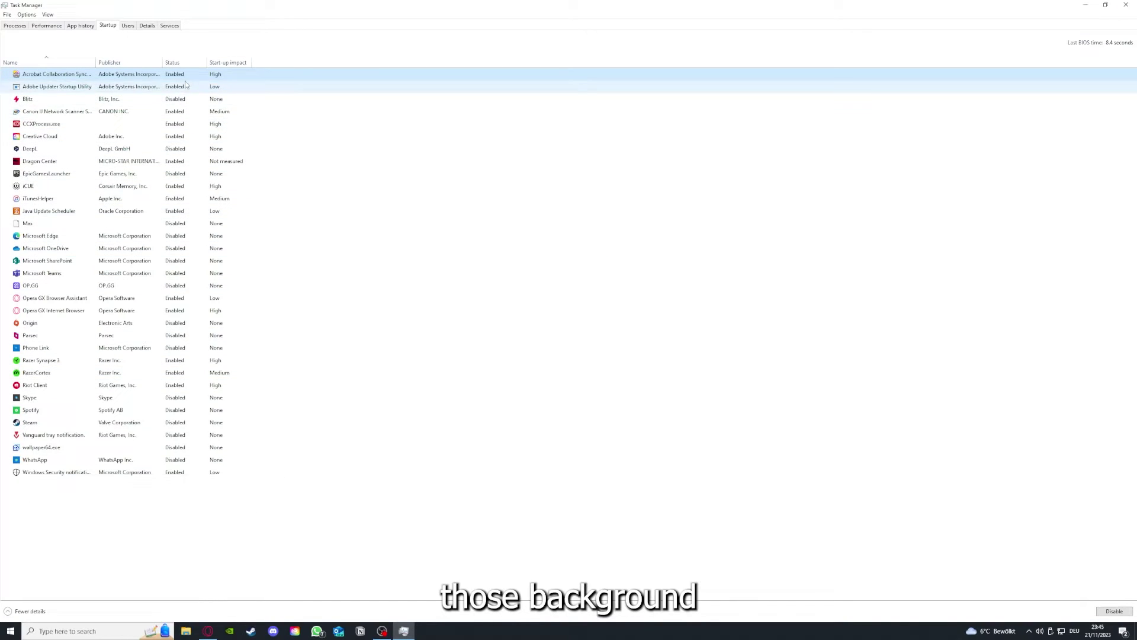
pyautogui.click(193, 261)
pyautogui.click(317, 349)
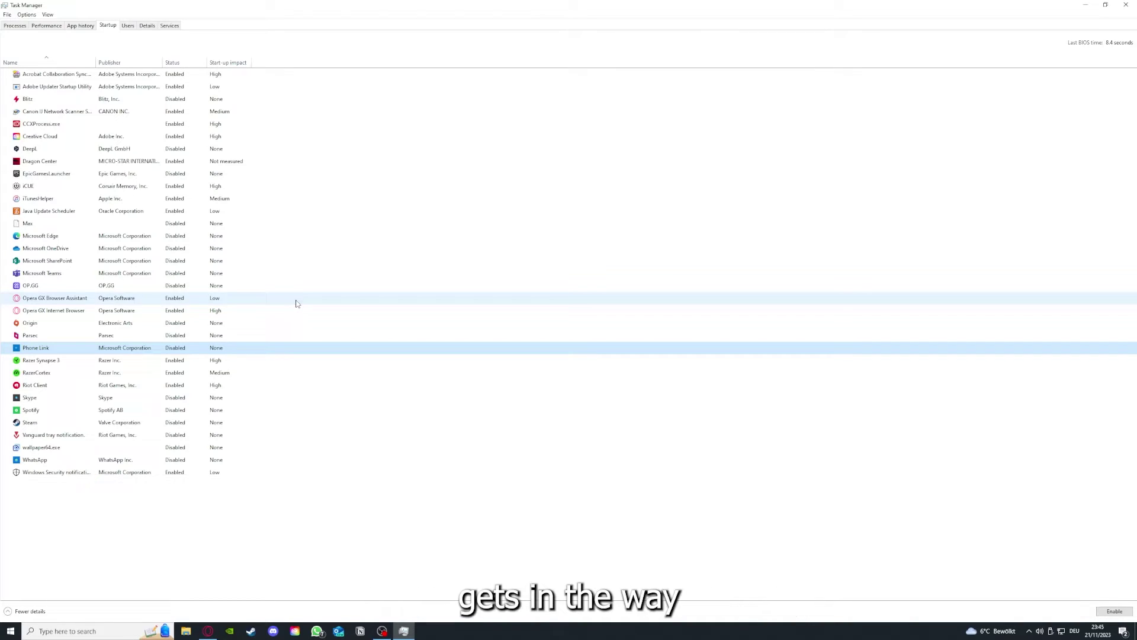
pyautogui.click(249, 204)
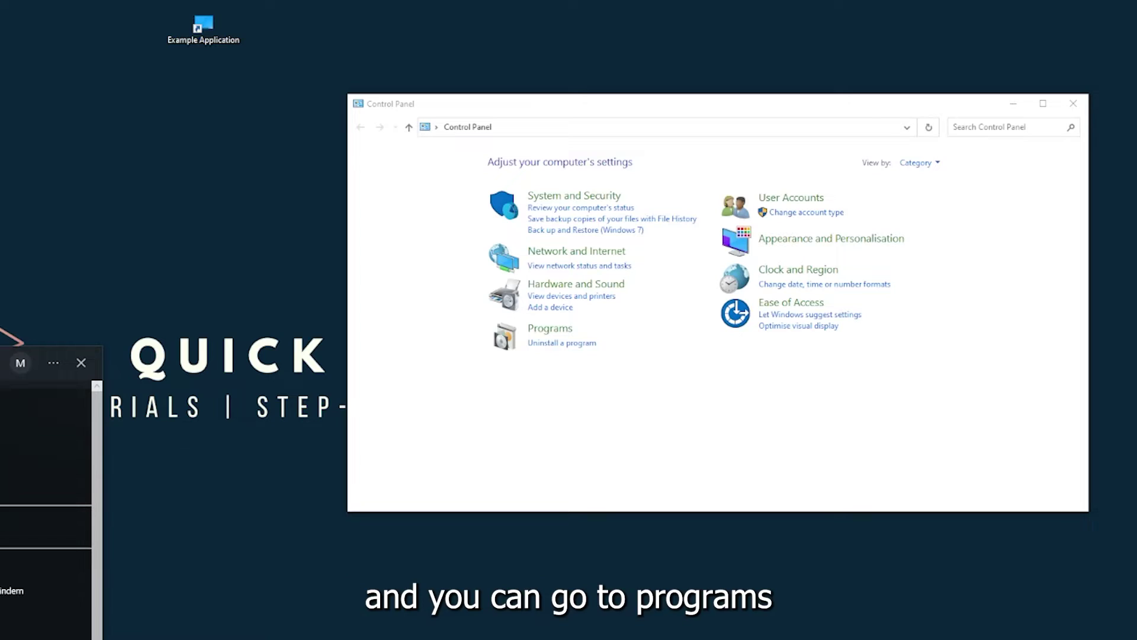
# - Go to Programs > Programs and Features and scroll the installed programs list to Overwolf
pyautogui.press('Escape')
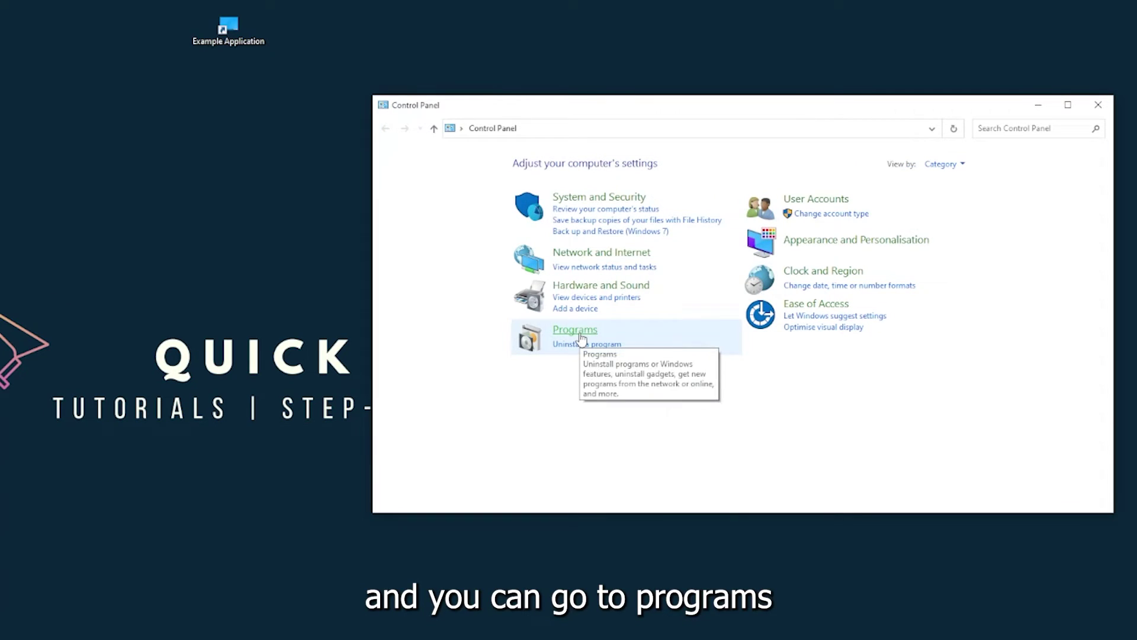
pyautogui.click(581, 336)
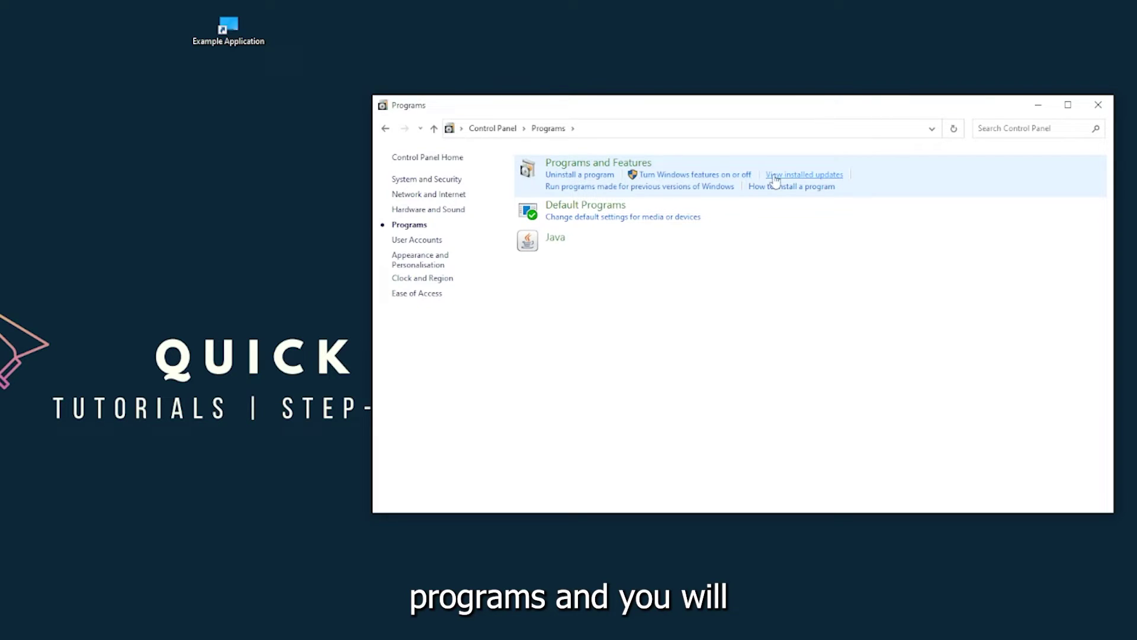
pyautogui.click(614, 167)
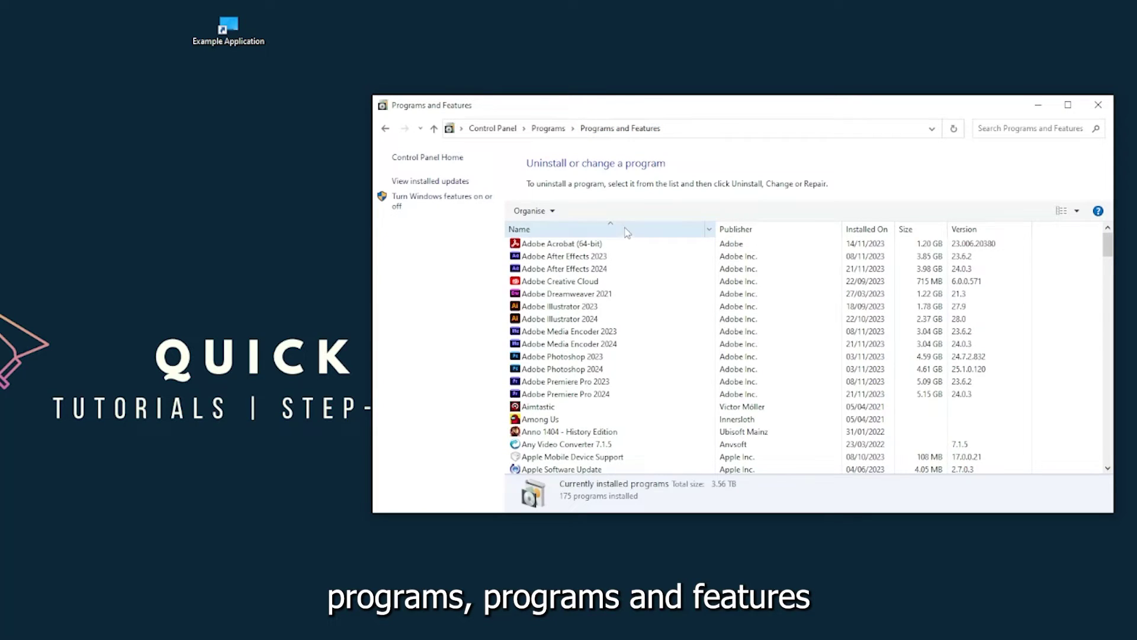
pyautogui.scroll(-20, 602, 334)
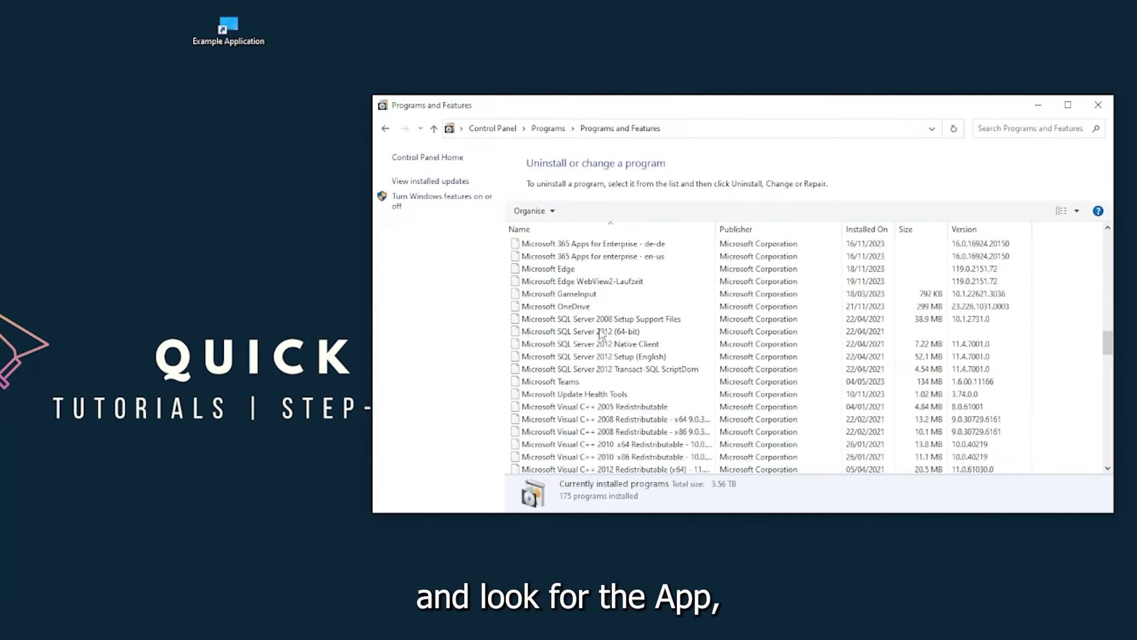
pyautogui.scroll(-20, 601, 334)
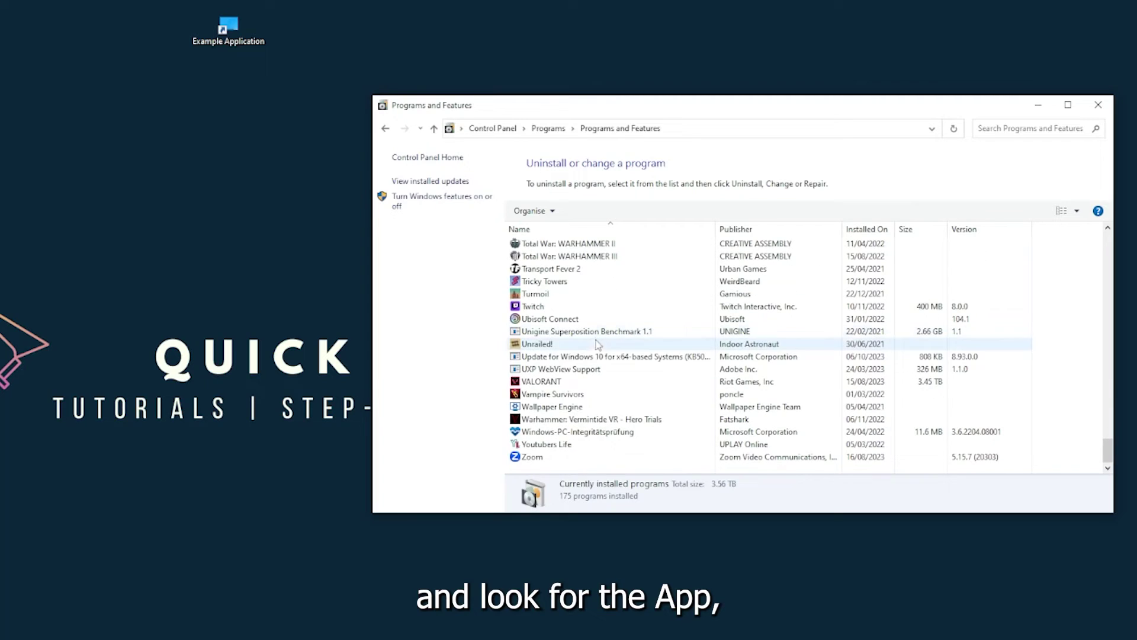
pyautogui.scroll(15, 572, 392)
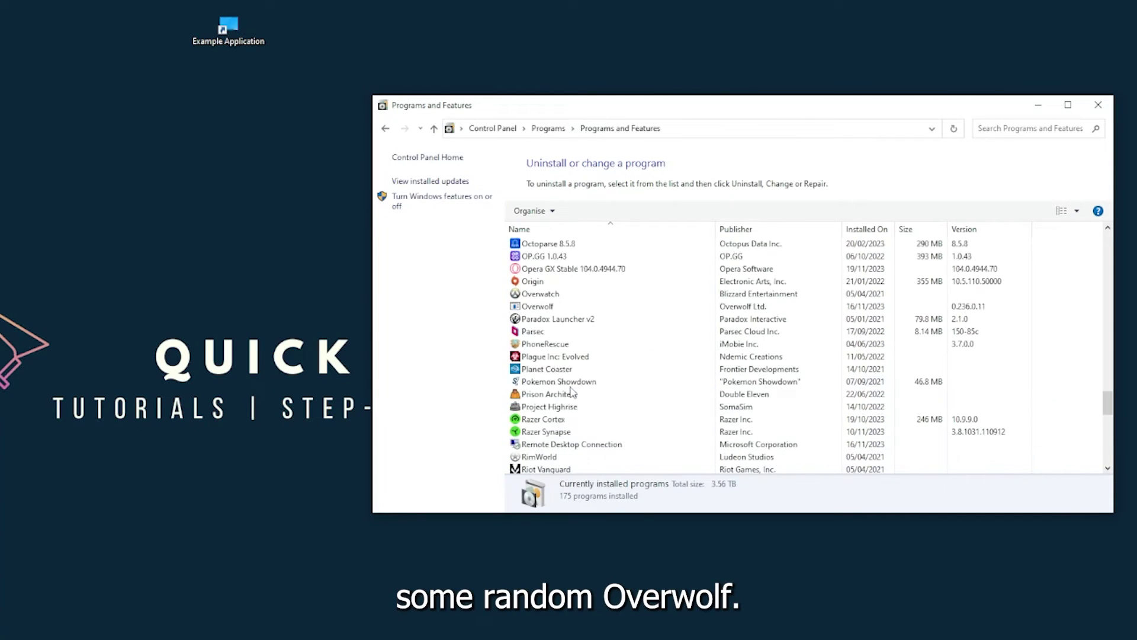
pyautogui.scroll(2, 557, 388)
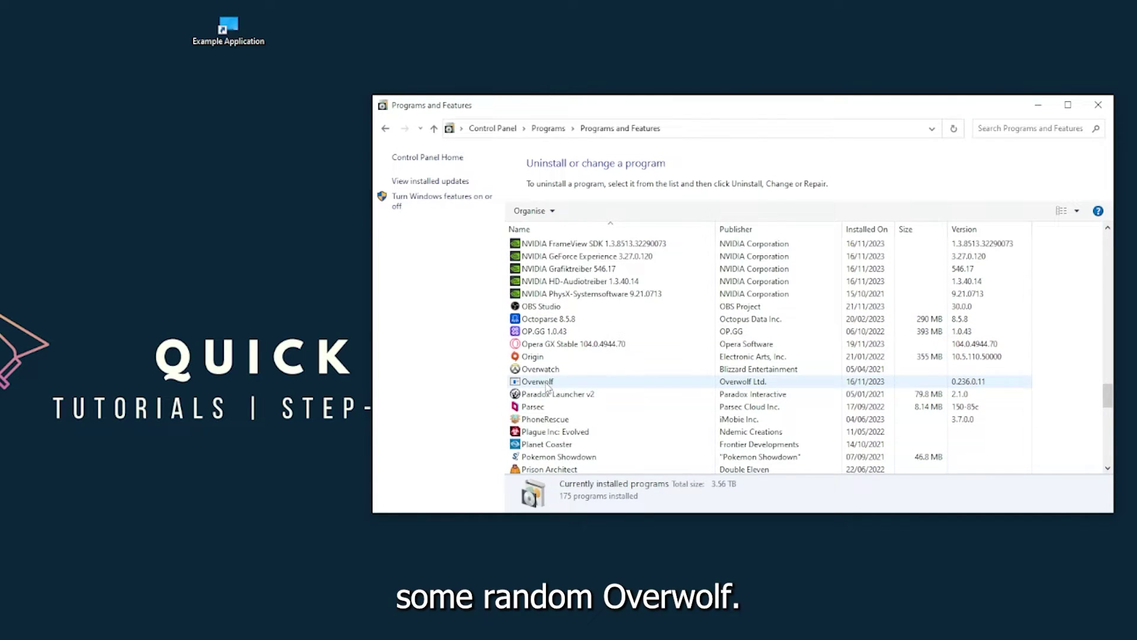
# - Attempt to uninstall Overwolf and acknowledge the 'may already have been uninstalled' error
pyautogui.click(548, 385)
pyautogui.rightClick(546, 384)
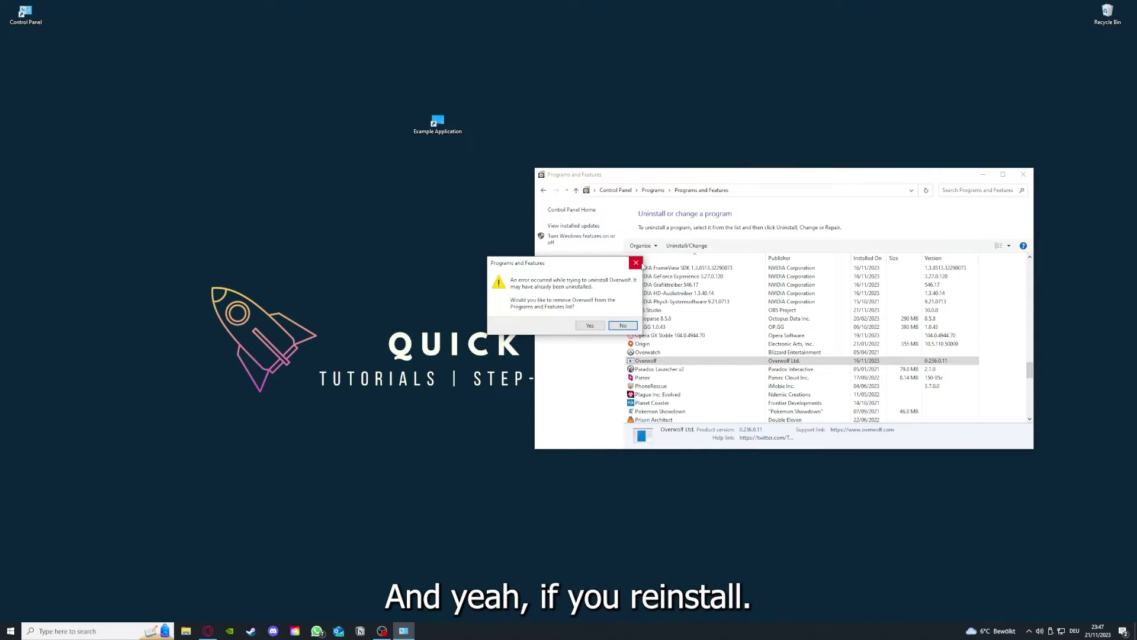
pyautogui.click(641, 264)
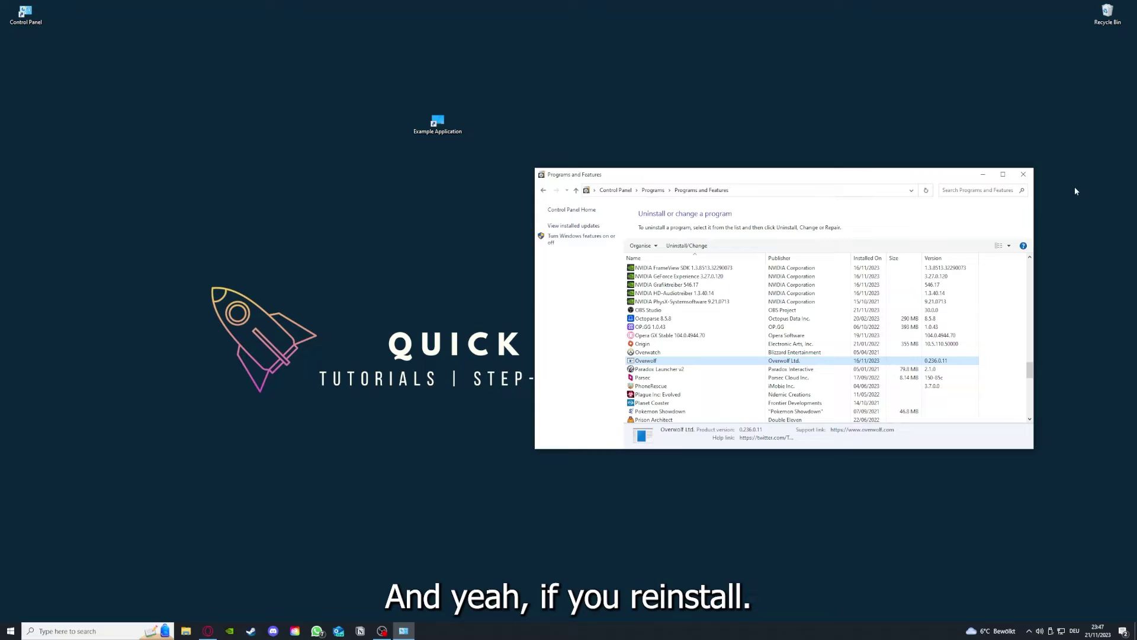
# - Close the Programs and Features window
pyautogui.click(1023, 174)
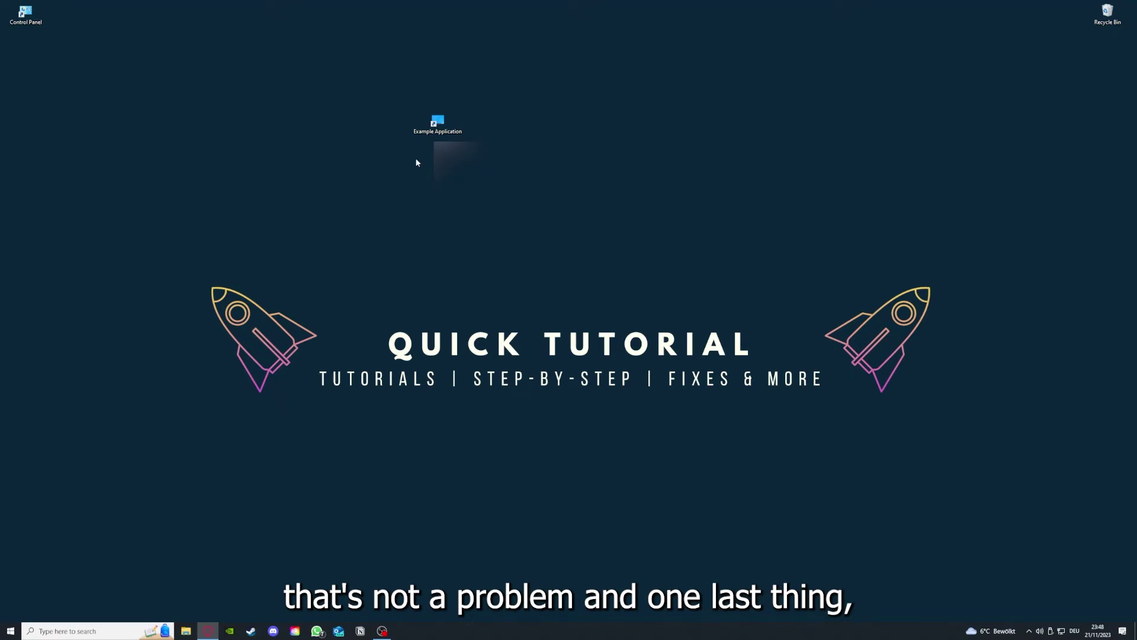
# - Review the Example Application shortcut's Security, Details, Previous Versions and Shortcut properties tabs
pyautogui.rightClick(432, 119)
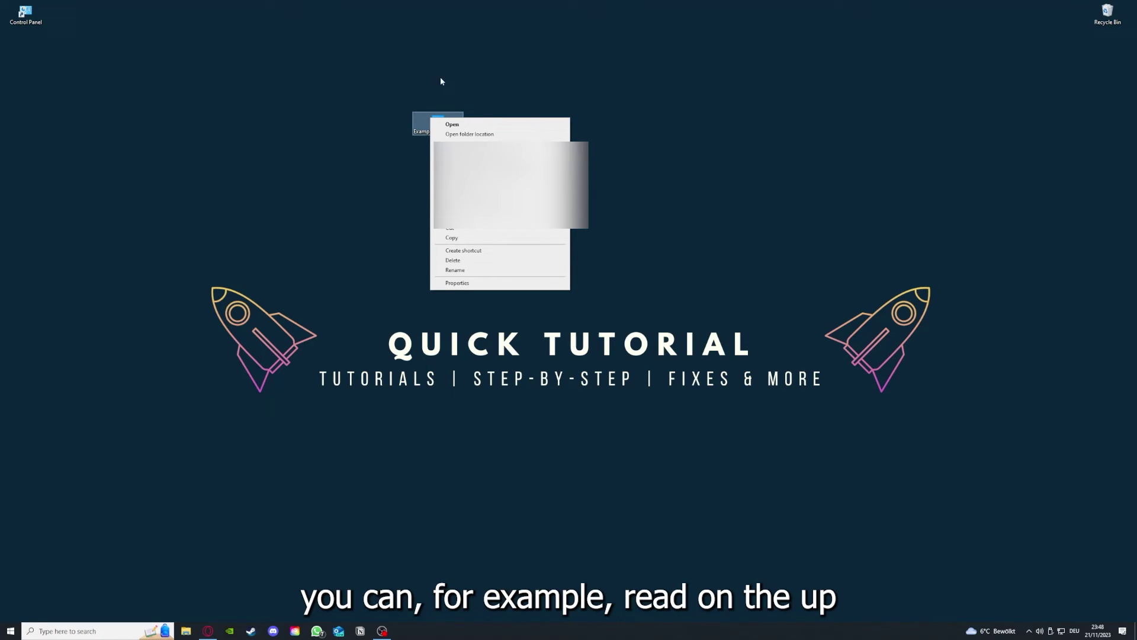
pyautogui.click(457, 283)
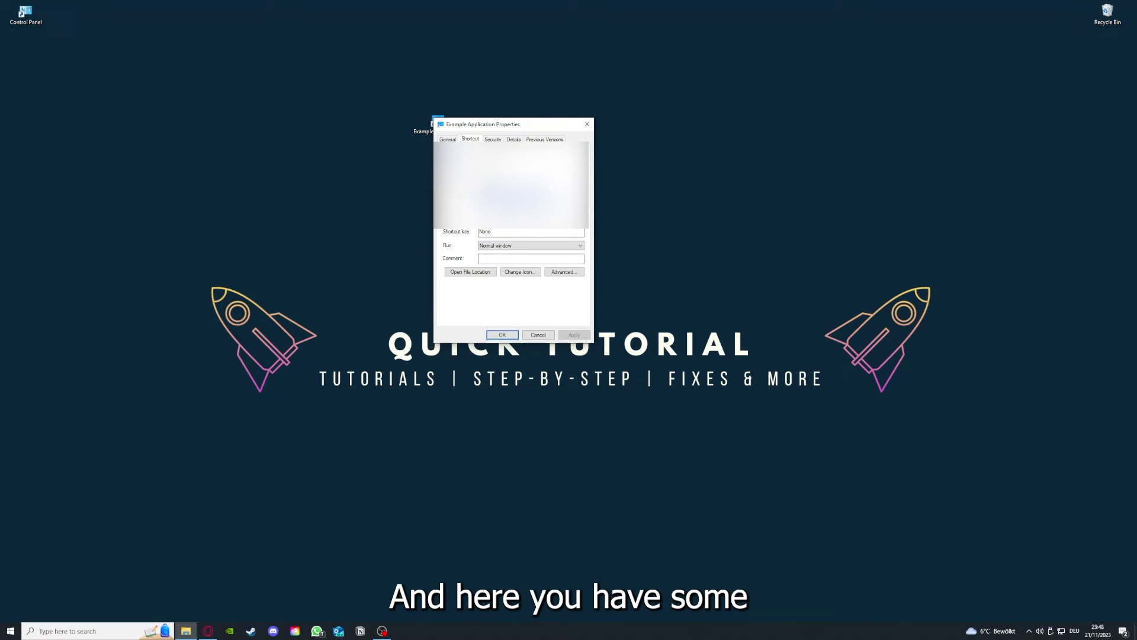
pyautogui.click(492, 139)
pyautogui.hotkey('ctrl', 'Tab')
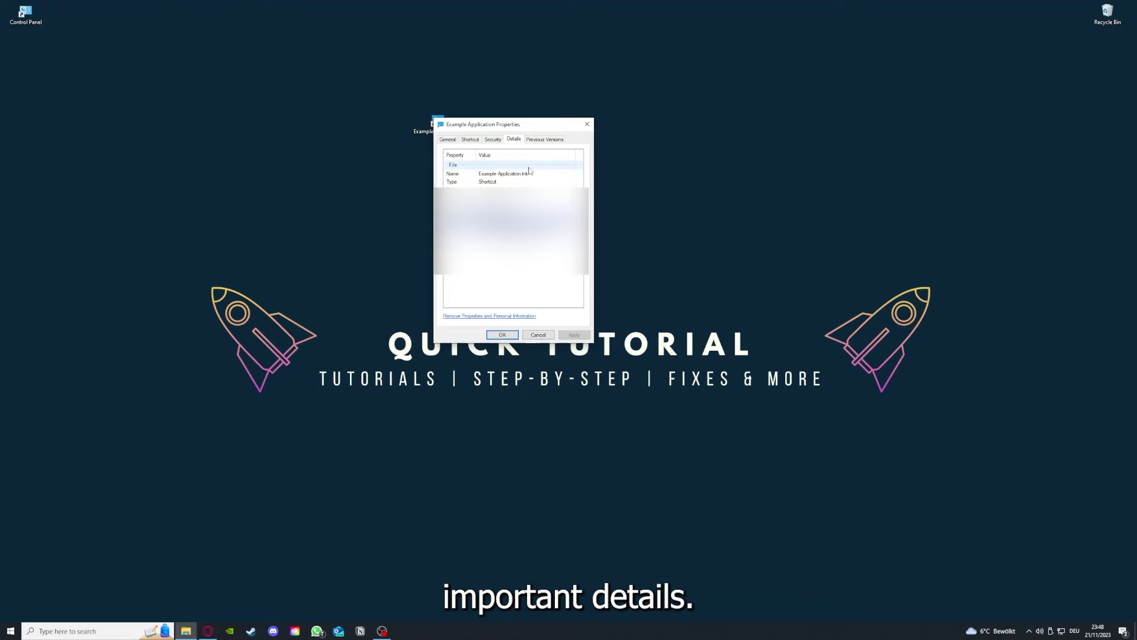
pyautogui.moveTo(515, 125); pyautogui.dragTo(601, 164)
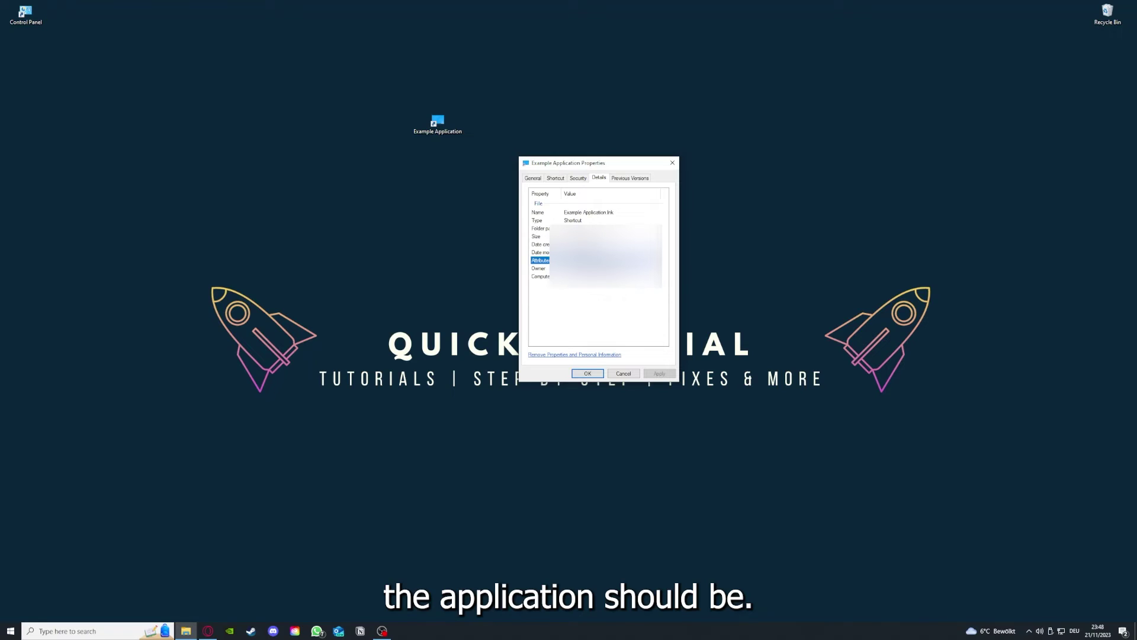
pyautogui.click(637, 180)
pyautogui.click(555, 180)
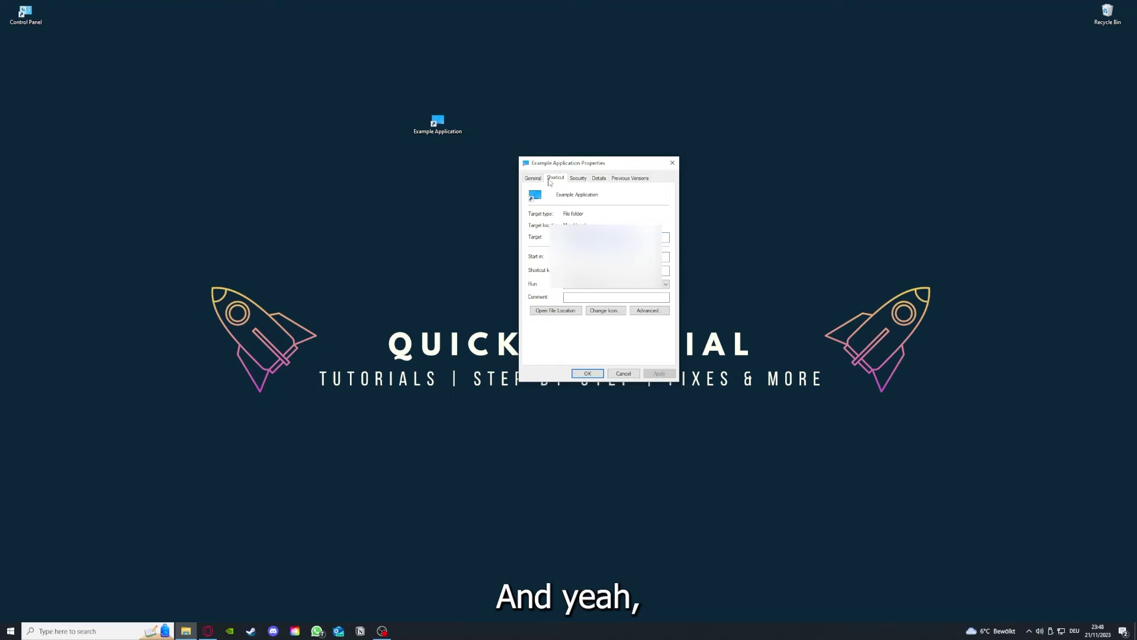
# - Open the shortcut's file location, showing This PC in File Explorer, and move the window lower
pyautogui.click(547, 312)
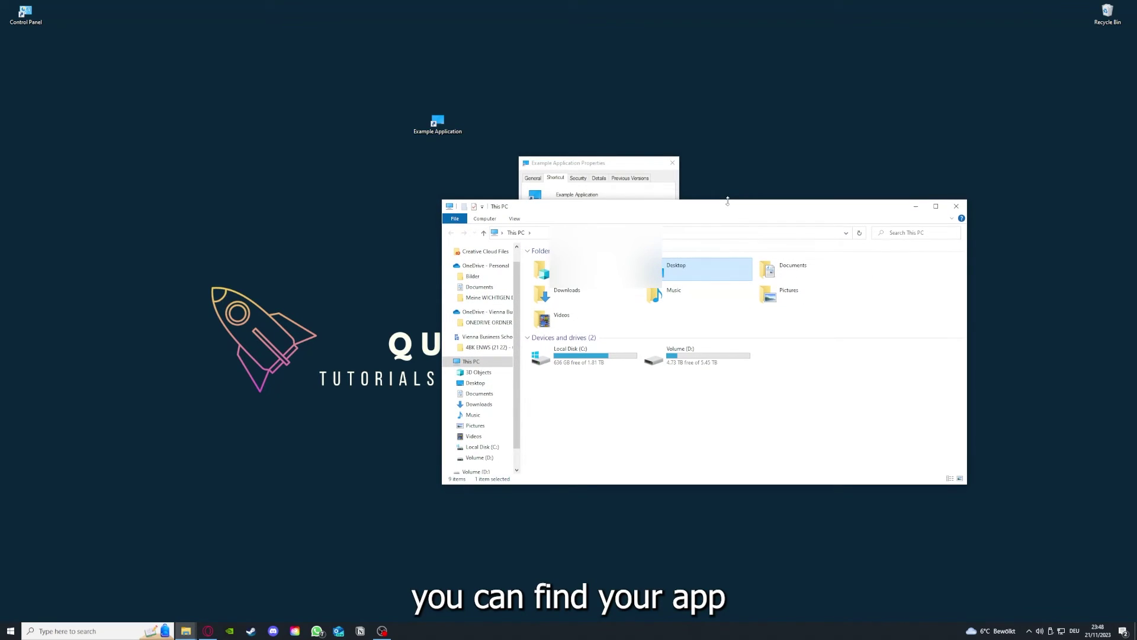
pyautogui.moveTo(729, 204); pyautogui.dragTo(600, 327)
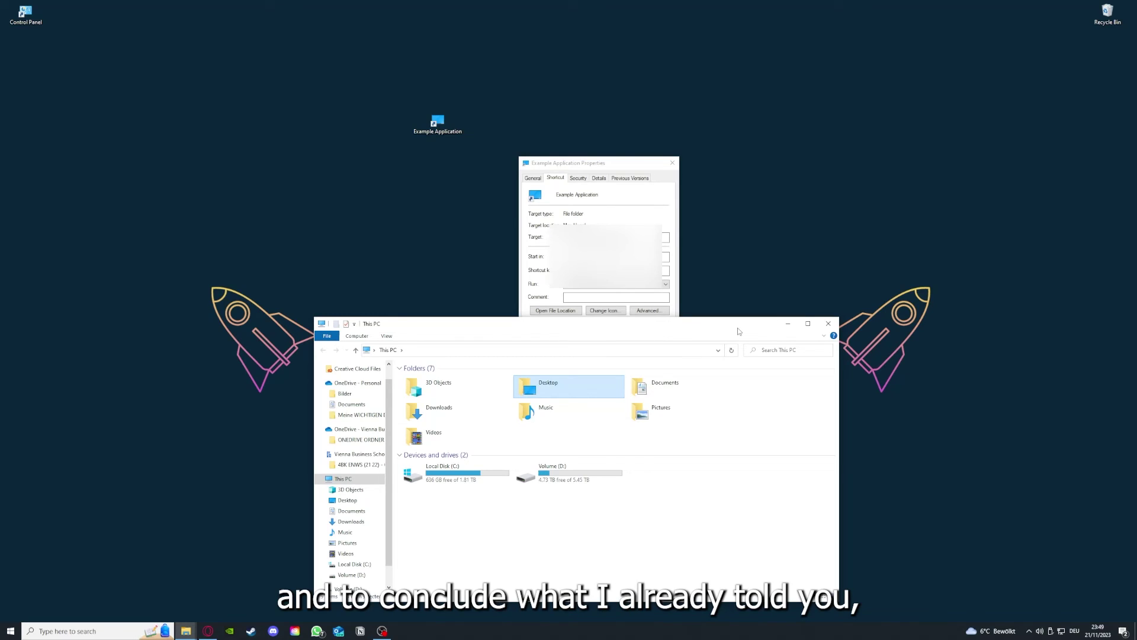
# - Close the This PC window and the shortcut's Properties dialog
pyautogui.click(828, 323)
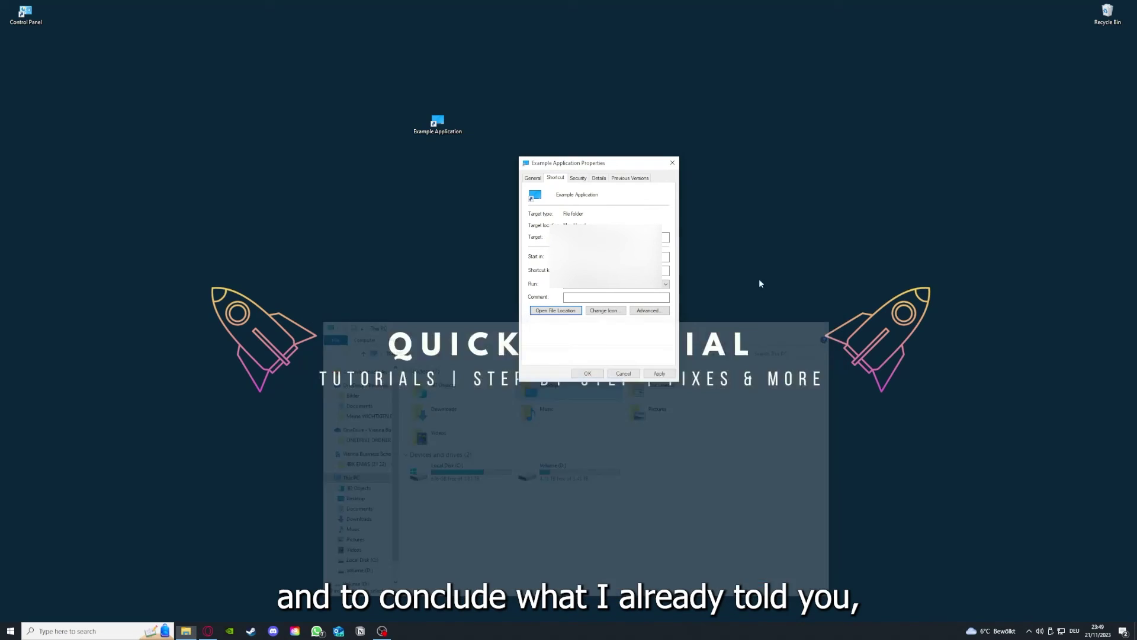
pyautogui.click(673, 163)
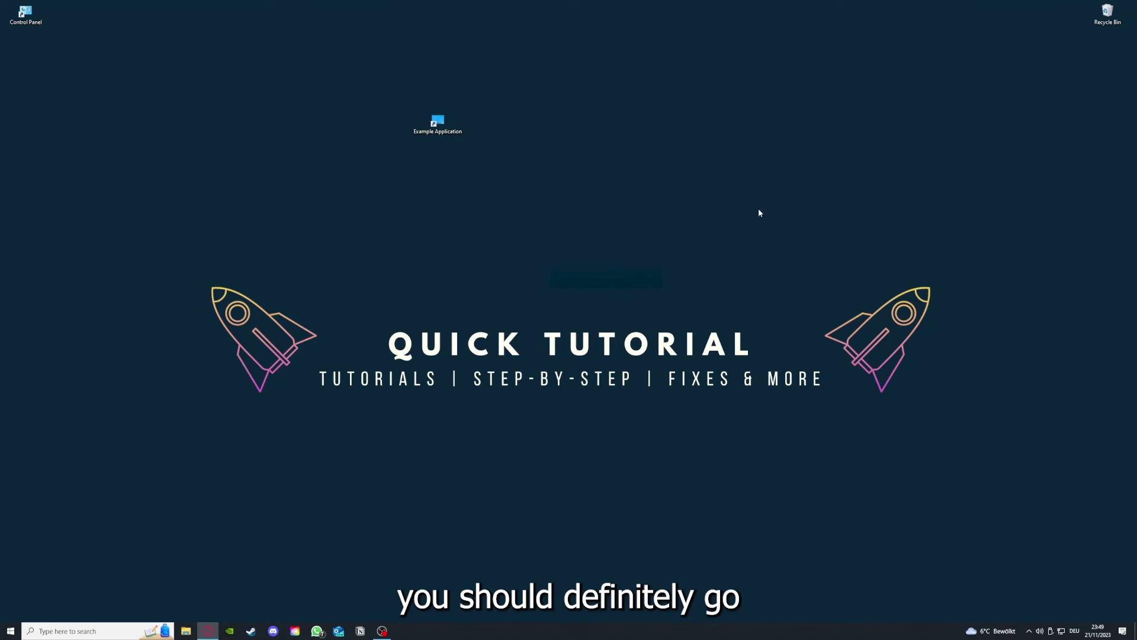